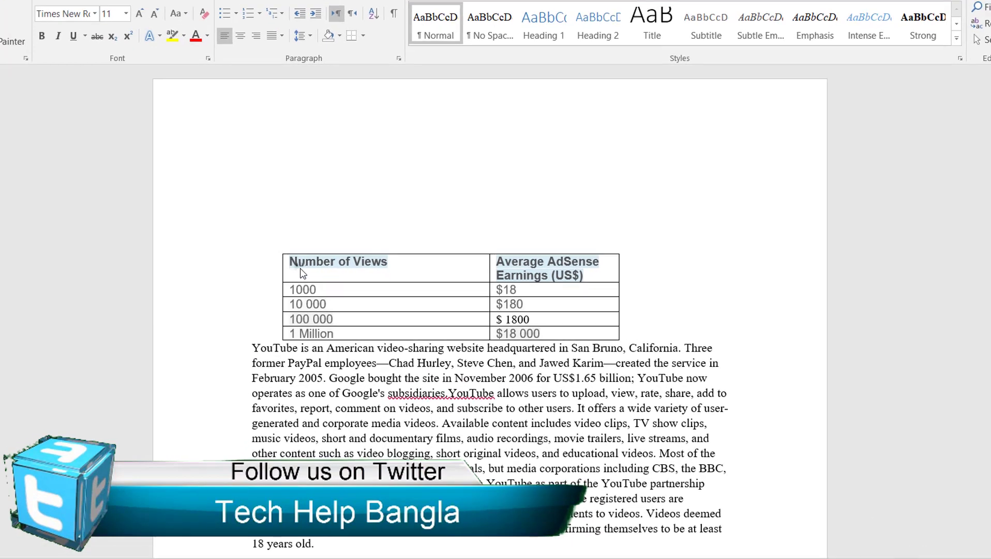
Place the cursor in the paragraph, then narrow the views column and drag the table's right edge inward.
{"action": "left_click", "coordinate": [328, 263]}
{"action": "mouse_move", "coordinate": [426, 337]}
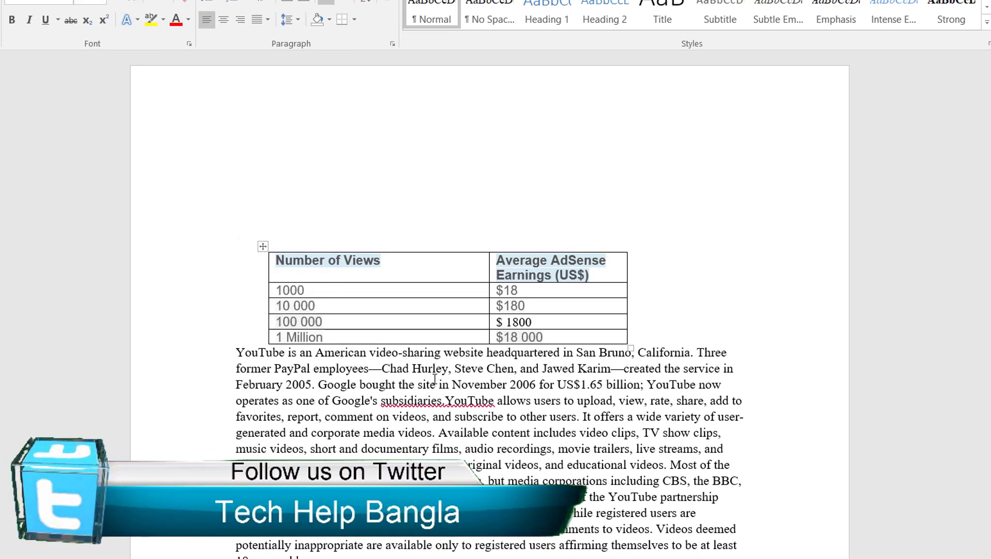
{"action": "key", "text": "Down"}
{"action": "key", "text": "Down"}
{"action": "key", "text": "Down"}
{"action": "left_click", "coordinate": [440, 354]}
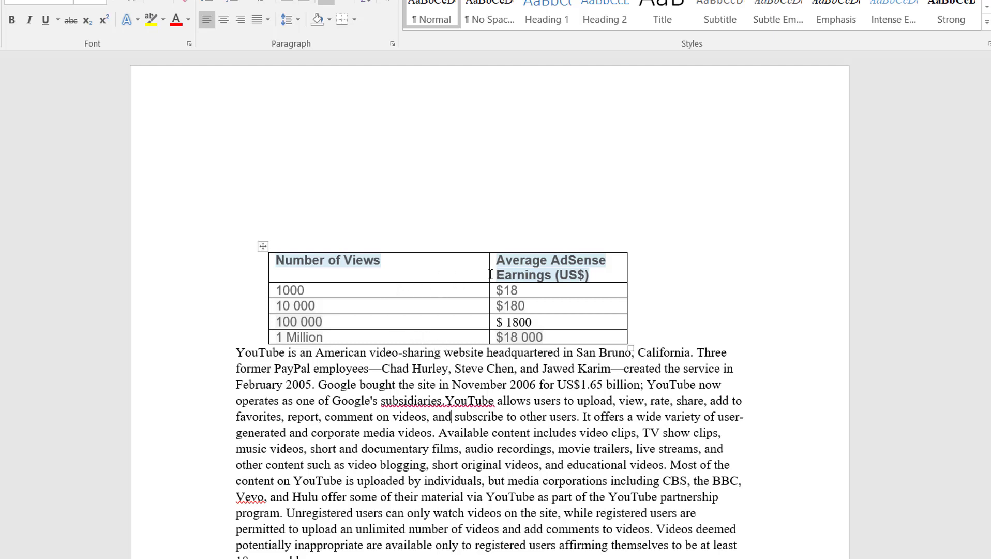
{"action": "left_click_drag", "start_coordinate": [489, 274], "coordinate": [412, 277]}
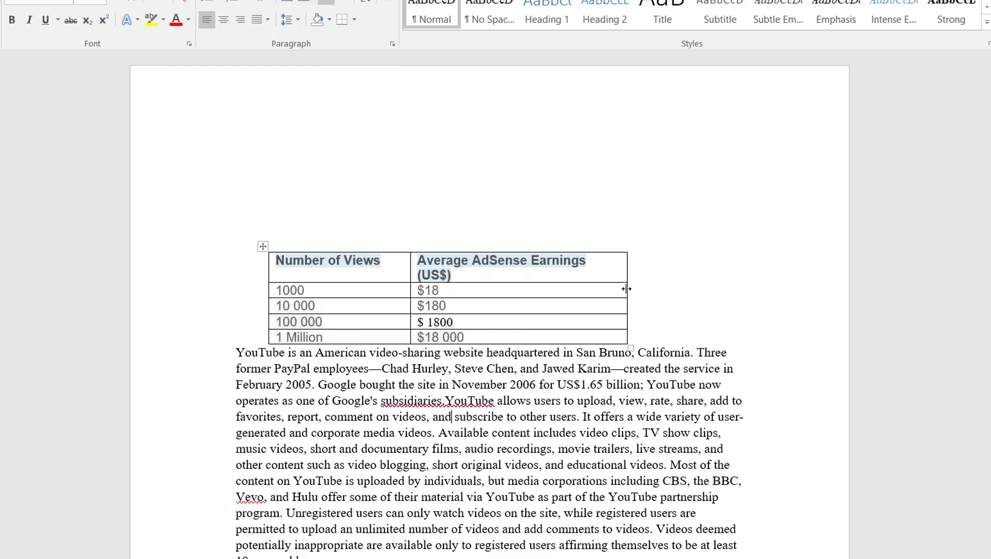
{"action": "left_click_drag", "start_coordinate": [627, 288], "coordinate": [569, 293]}
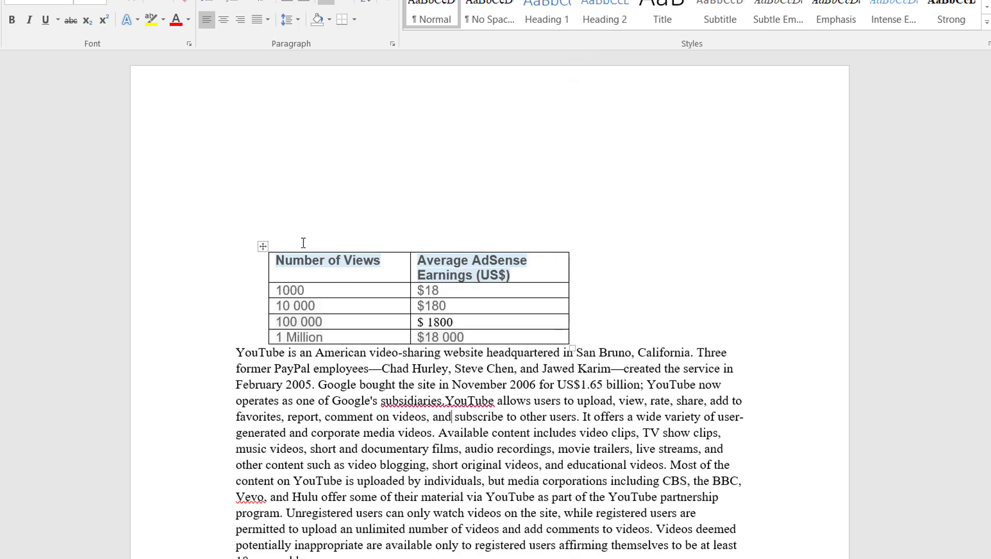
Give the earnings table Center alignment and Around text wrapping in Table Properties.
{"action": "right_click", "coordinate": [263, 246]}
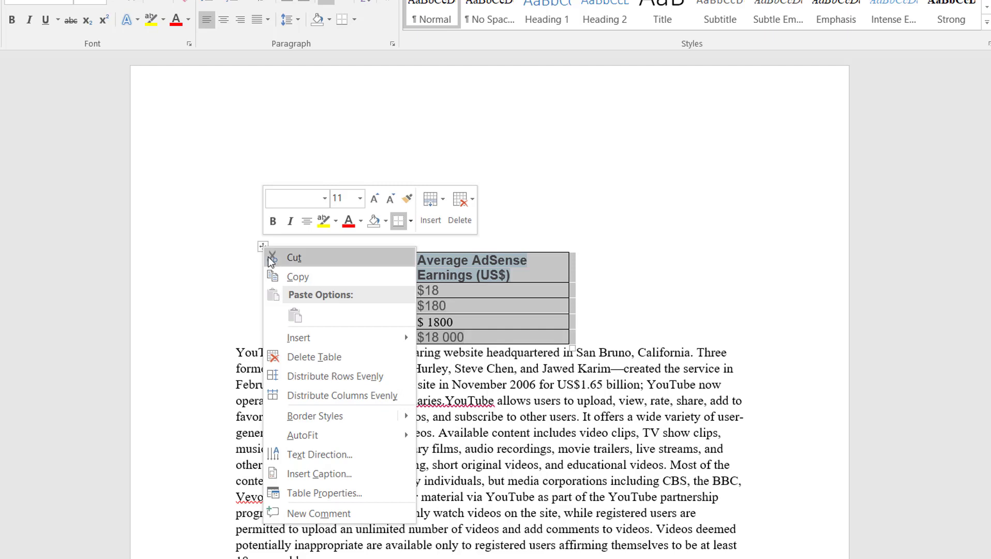
{"action": "left_click", "coordinate": [324, 493]}
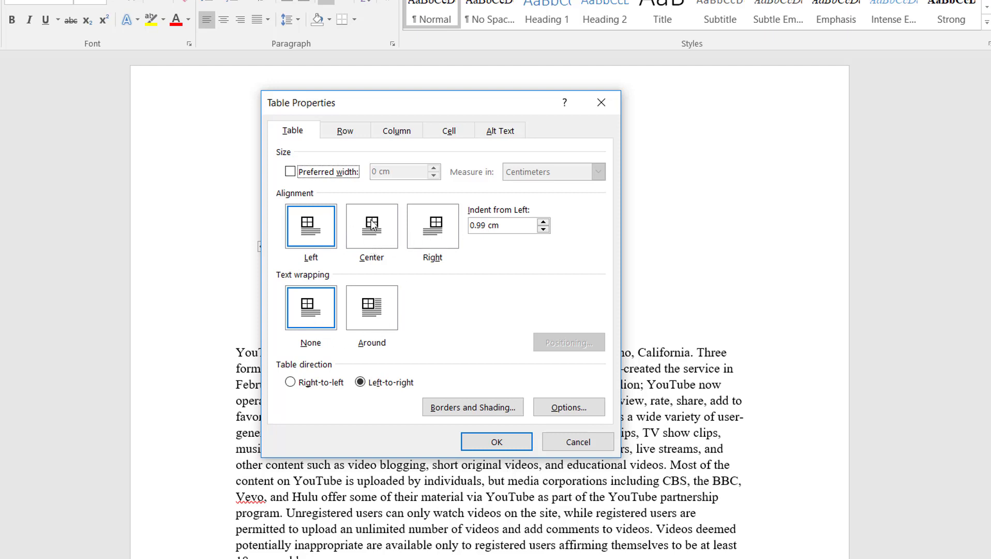
{"action": "left_click", "coordinate": [377, 242]}
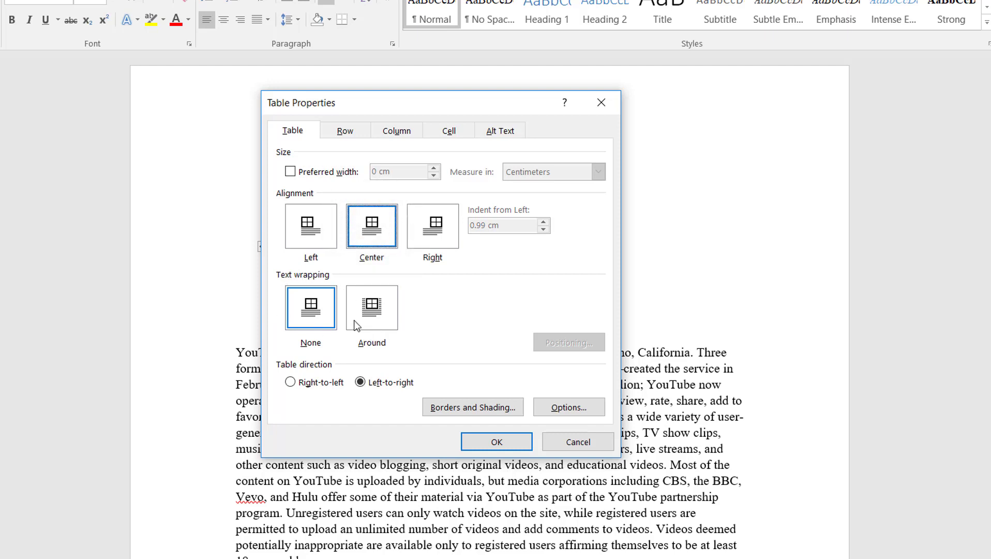
{"action": "left_click", "coordinate": [311, 320]}
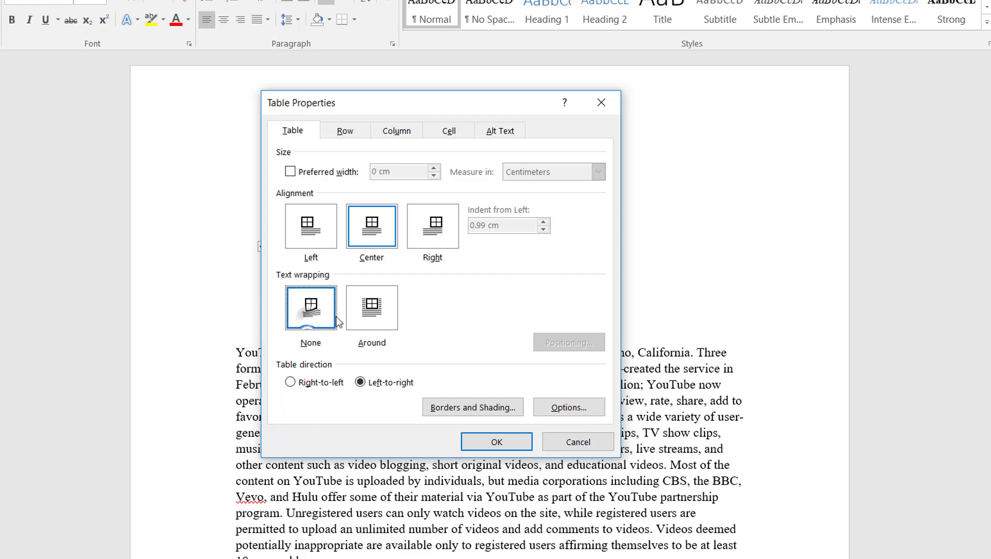
{"action": "left_click", "coordinate": [370, 317]}
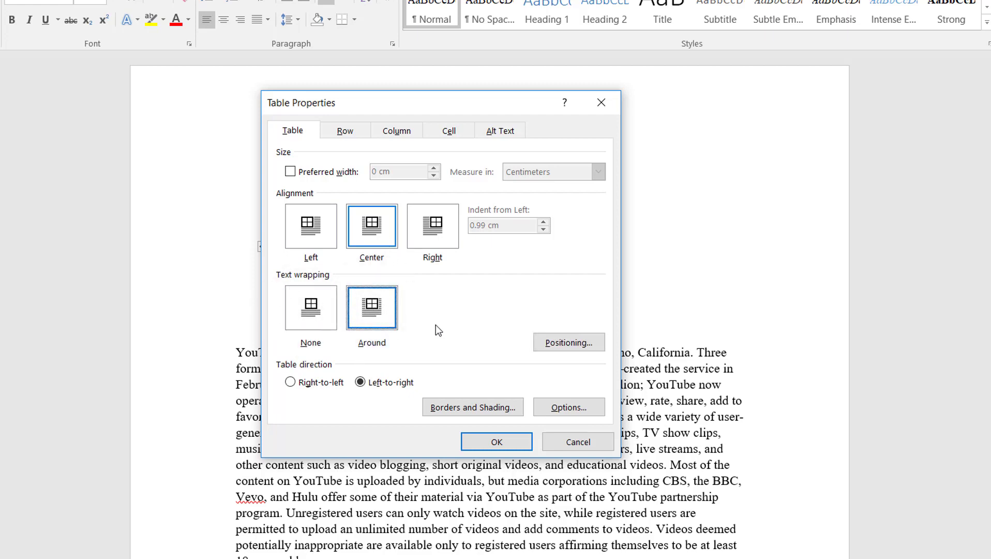
{"action": "left_click", "coordinate": [499, 443]}
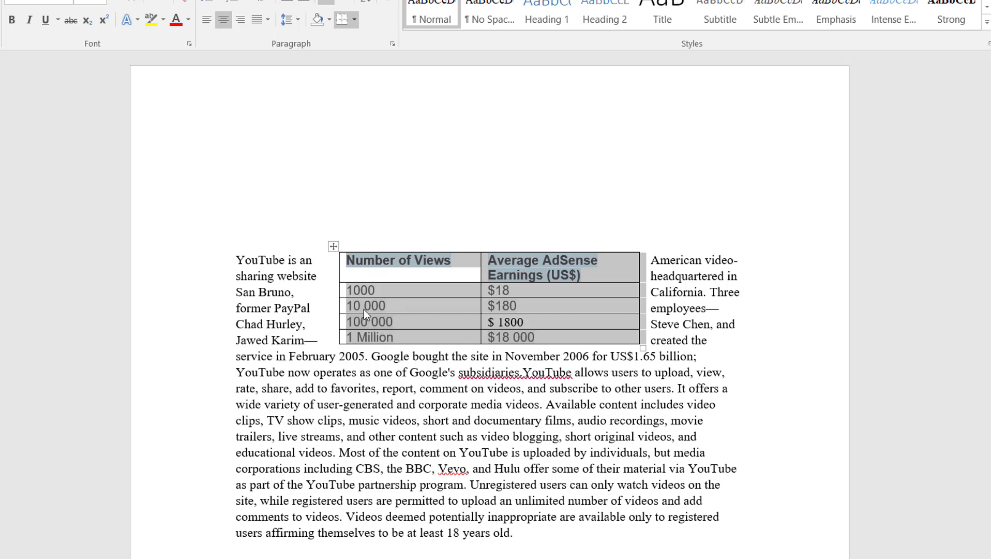
Switch the wrapped earnings table to Left alignment so the YouTube text flows down its right side.
{"action": "right_click", "coordinate": [334, 246]}
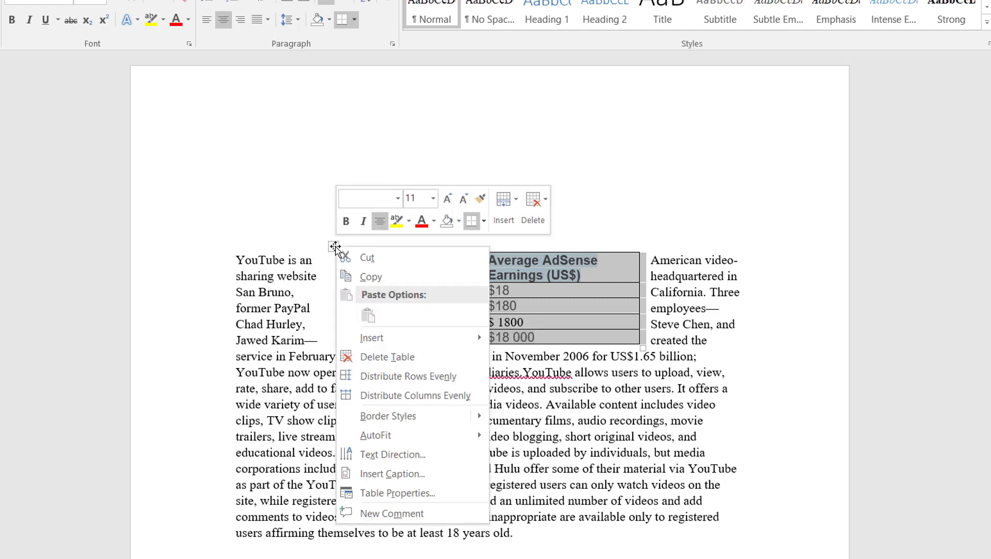
{"action": "left_click", "coordinate": [403, 490]}
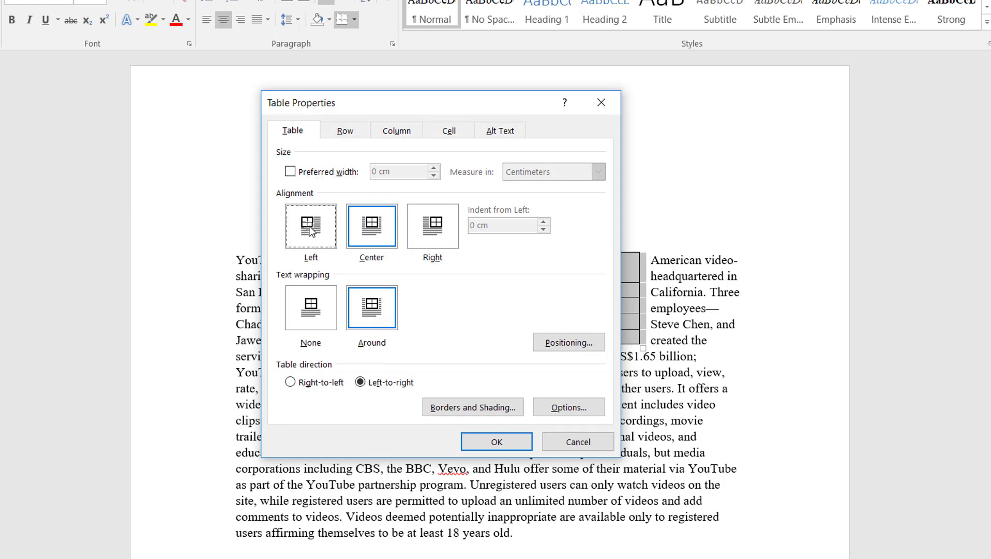
{"action": "left_click", "coordinate": [310, 227]}
{"action": "left_click", "coordinate": [497, 442]}
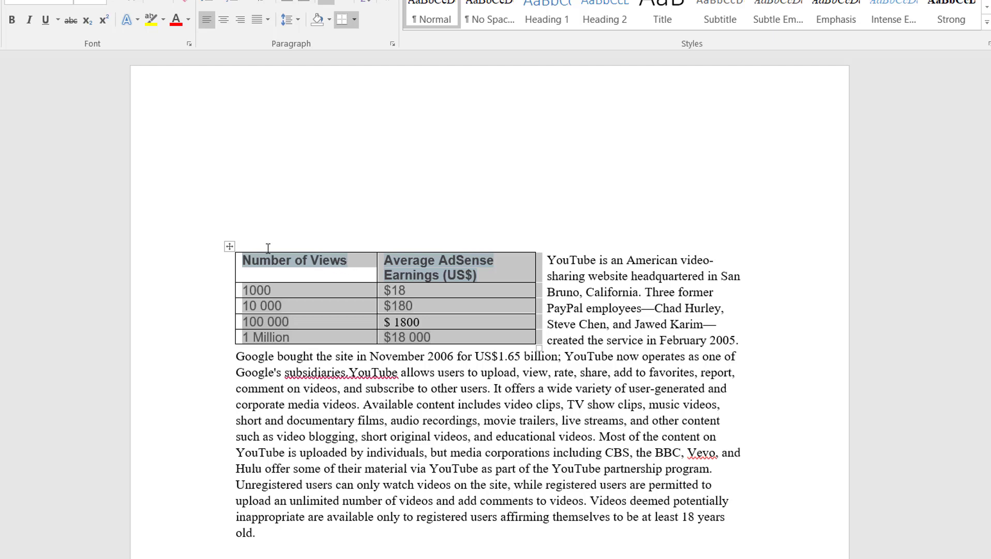
{"action": "mouse_move", "coordinate": [401, 322]}
{"action": "left_click", "coordinate": [549, 261]}
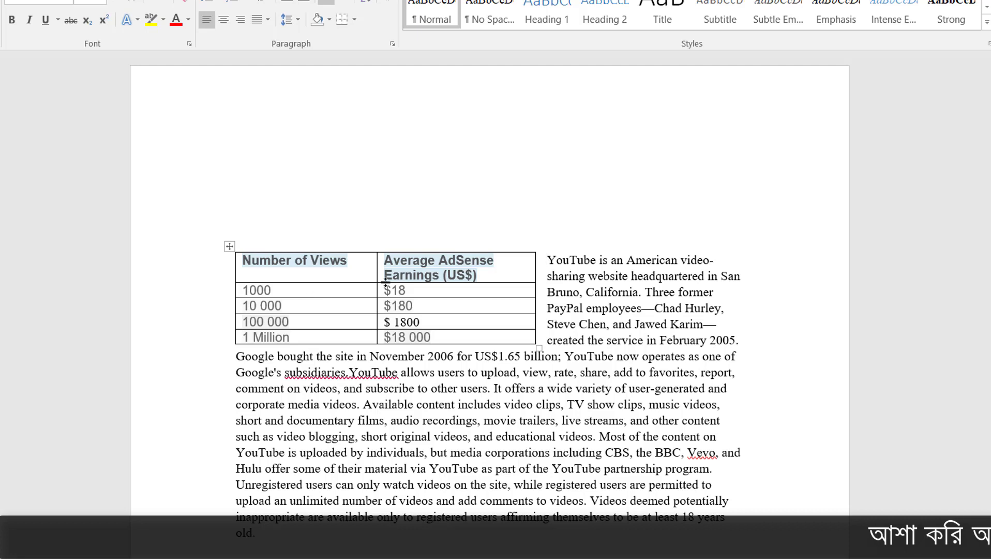
Set the earnings table's text wrapping to None in Table Properties.
{"action": "right_click", "coordinate": [229, 246]}
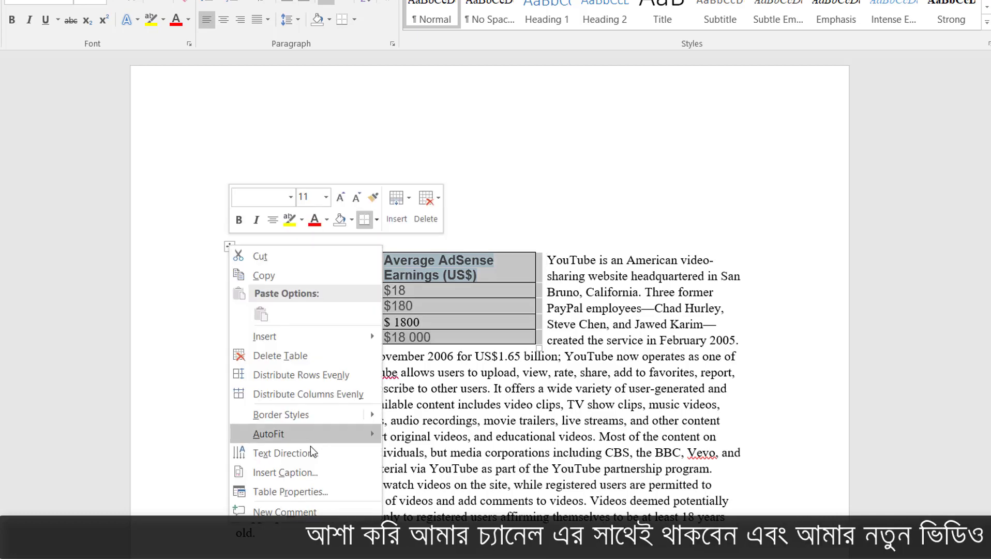
{"action": "left_click", "coordinate": [294, 492]}
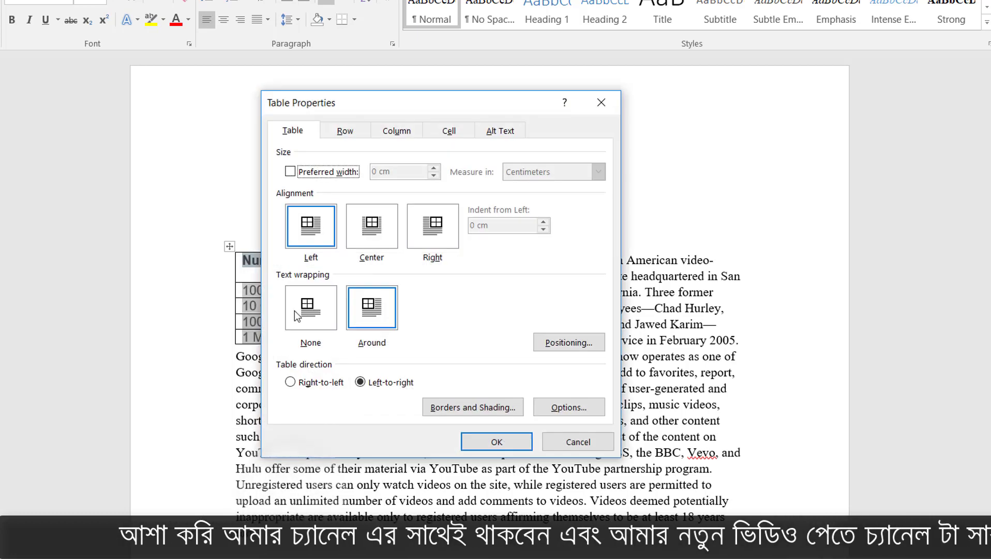
{"action": "left_click", "coordinate": [294, 310]}
{"action": "left_click", "coordinate": [498, 439]}
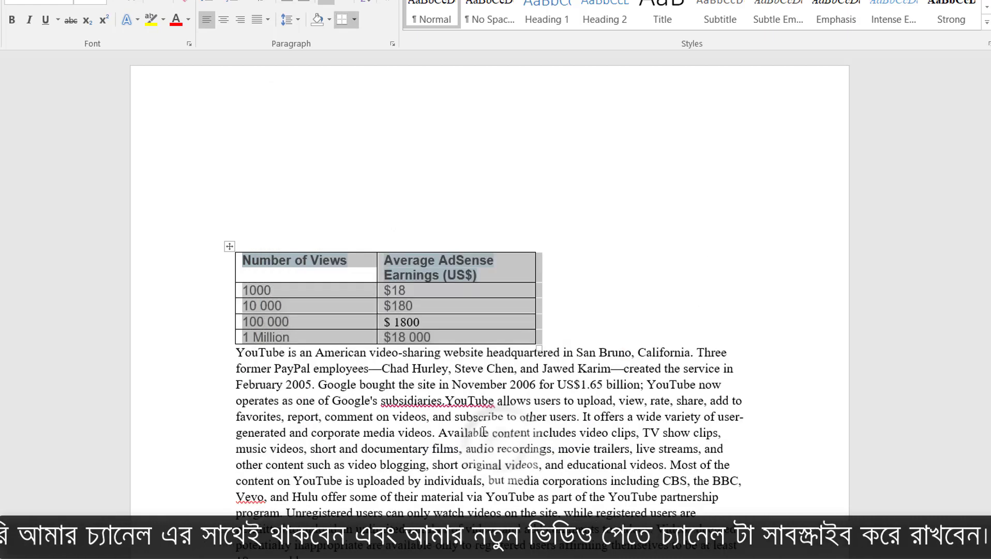